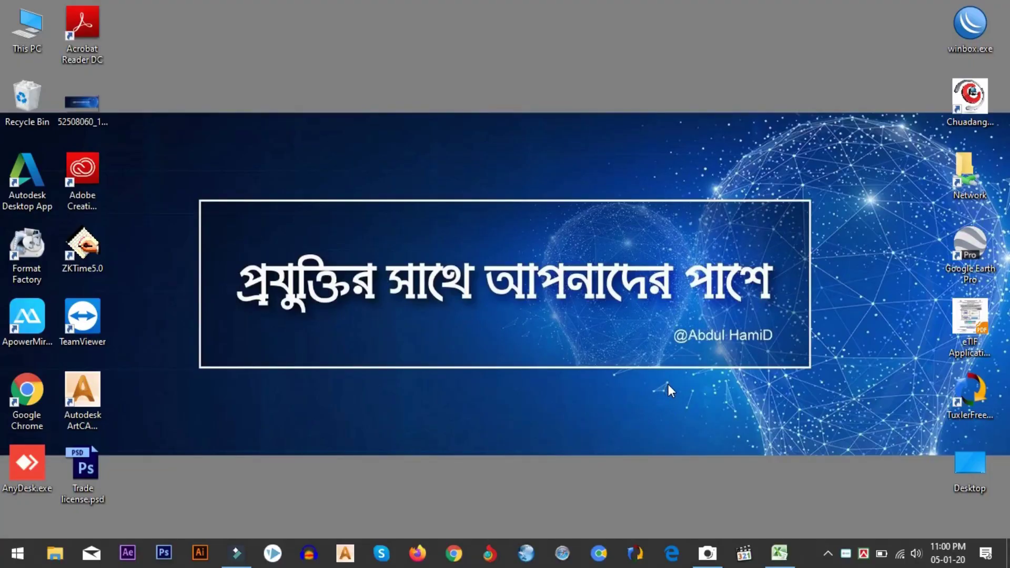
Open the web browser and go to the IP phone's address, 192.168.1.3
{"action": "left_click", "coordinate": [454, 552]}
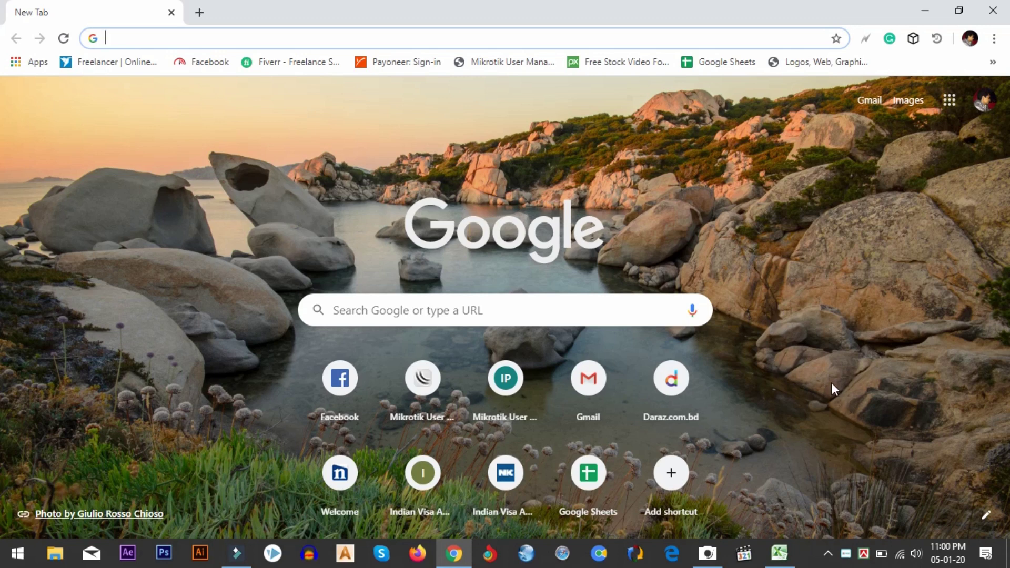
{"action": "type", "text": "19"}
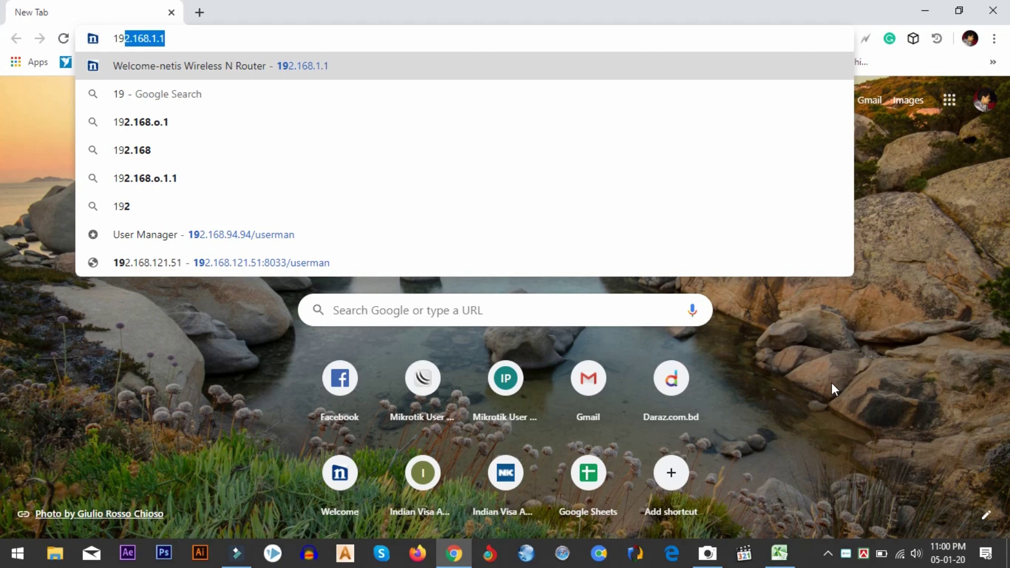
{"action": "key", "text": "BackSpace"}
{"action": "key", "text": "BackSpace"}
{"action": "key", "text": "BackSpace"}
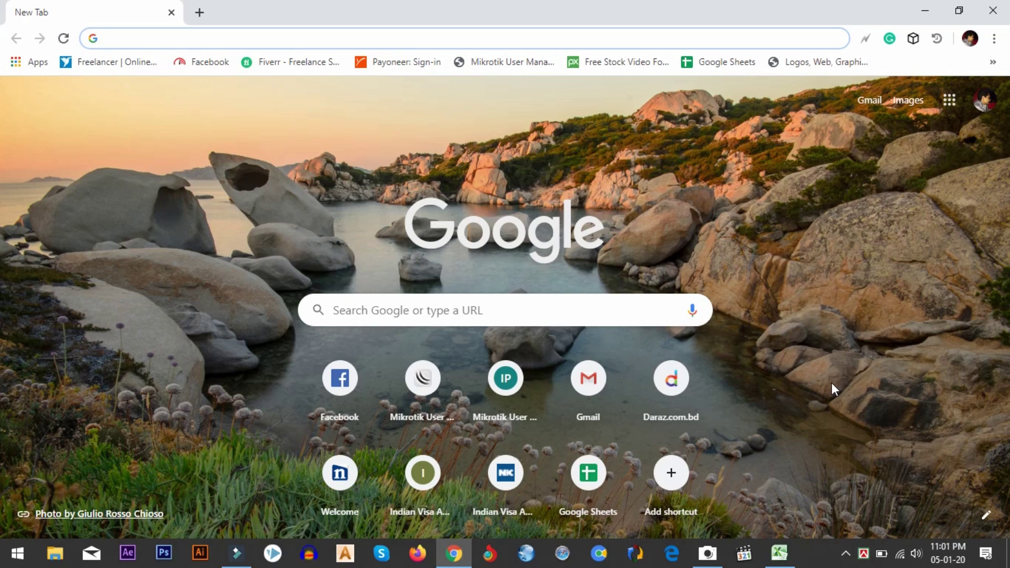
{"action": "type", "text": "192."}
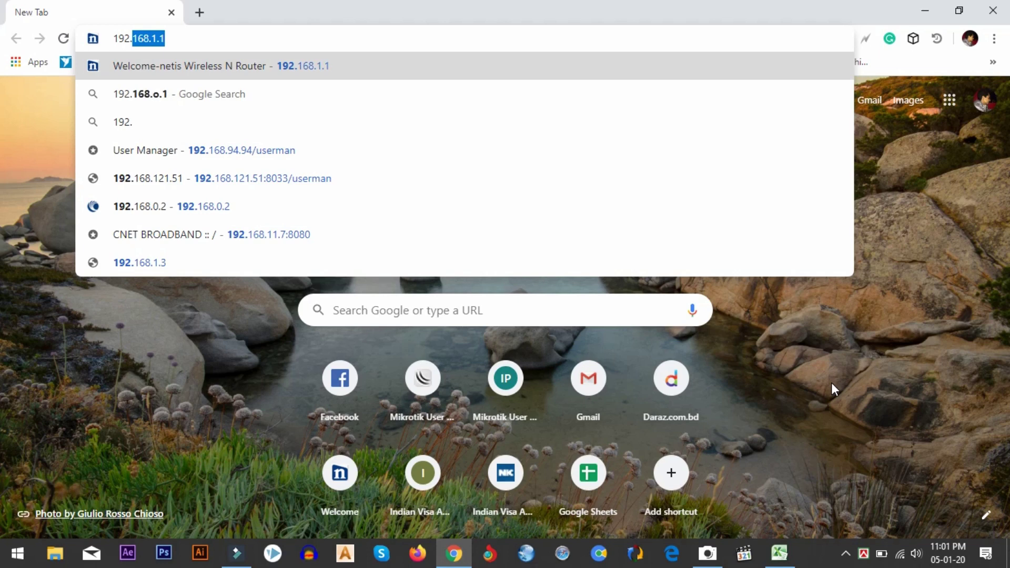
{"action": "type", "text": "168.1"}
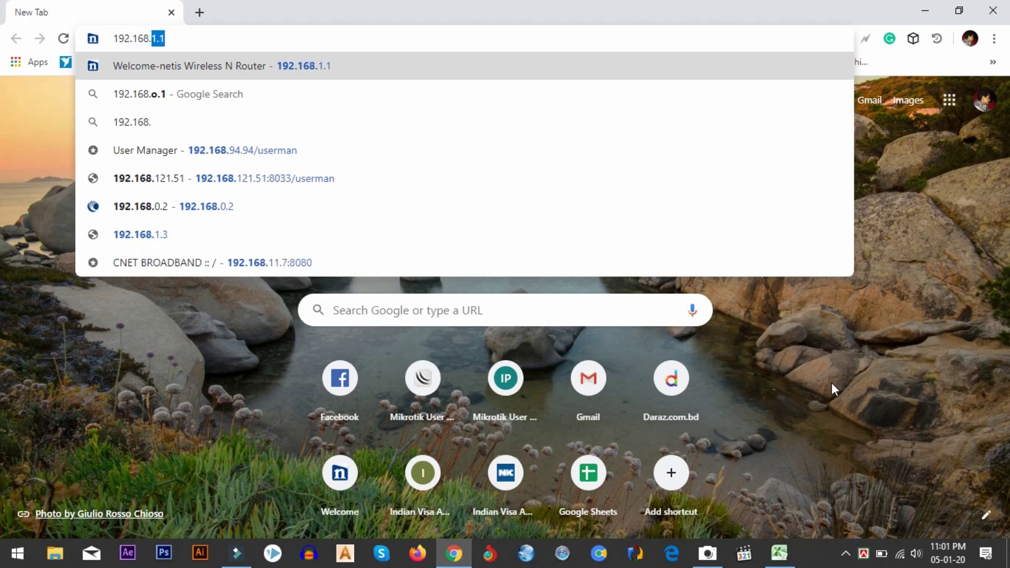
{"action": "type", "text": ".3"}
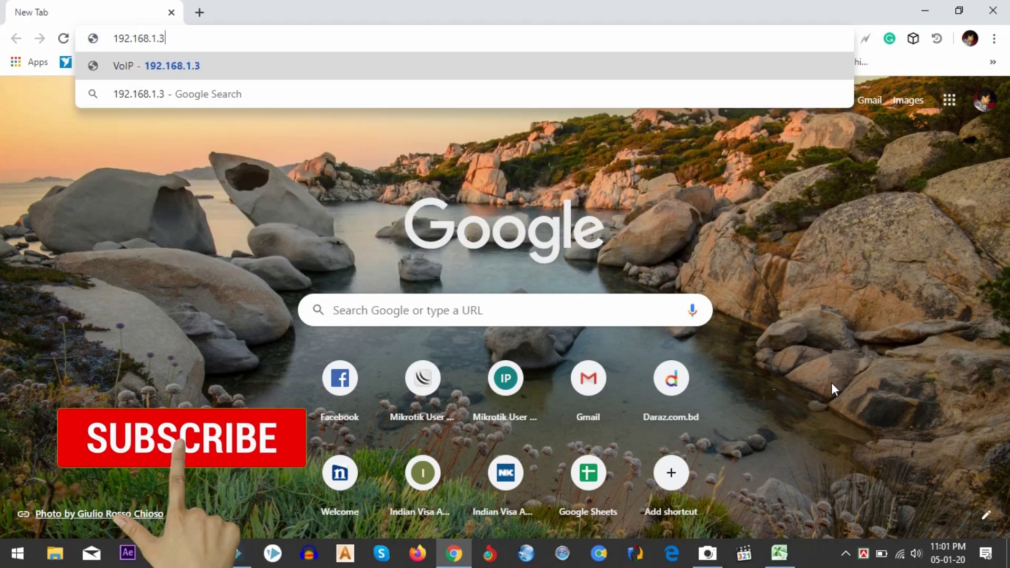
{"action": "key", "text": "Return"}
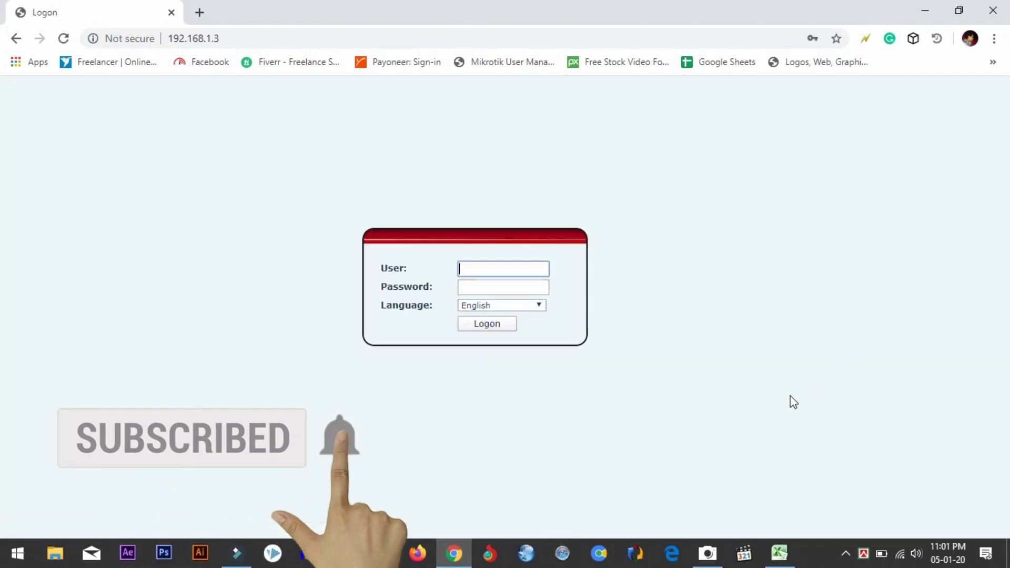
Log on to the phone's web interface as admin, entering the account password
{"action": "left_click", "coordinate": [489, 268]}
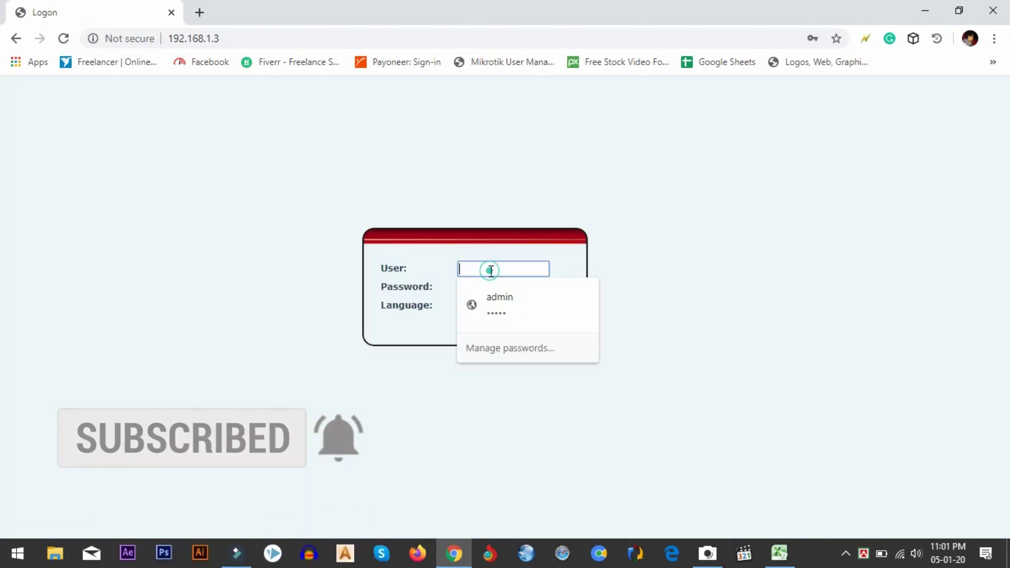
{"action": "left_click", "coordinate": [649, 250]}
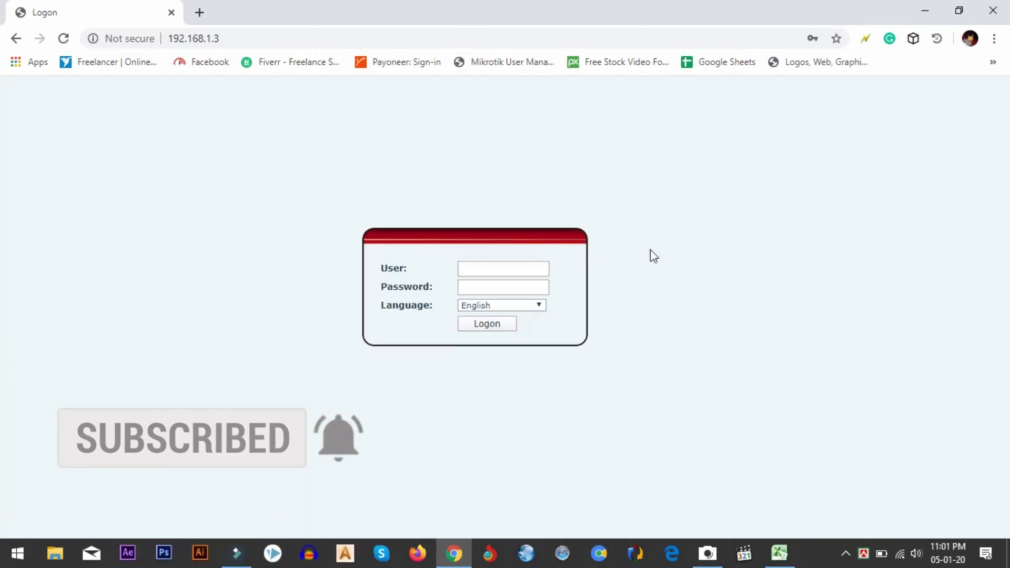
{"action": "left_click", "coordinate": [524, 262]}
{"action": "left_click", "coordinate": [522, 295]}
{"action": "left_click", "coordinate": [506, 326]}
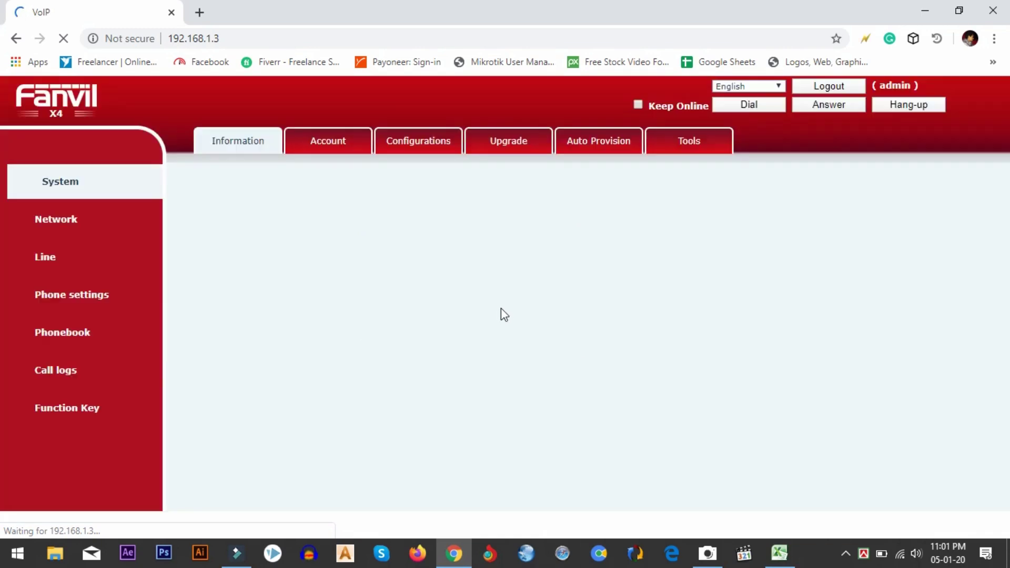
Review the phone's system information page down to the SIP Accounts section and back to the beginning
{"action": "scroll", "coordinate": [362, 252], "scroll_direction": "down", "scroll_amount": 4}
{"action": "scroll", "coordinate": [364, 253], "scroll_direction": "down", "scroll_amount": 1}
{"action": "scroll", "coordinate": [364, 253], "scroll_direction": "up", "scroll_amount": 3}
{"action": "scroll", "coordinate": [363, 253], "scroll_direction": "down", "scroll_amount": 3}
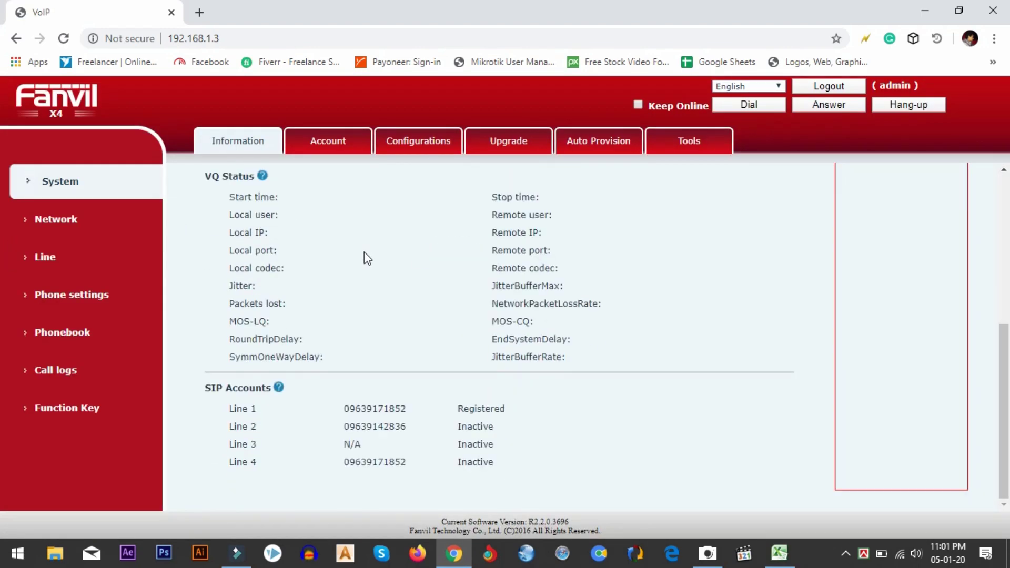
{"action": "scroll", "coordinate": [364, 251], "scroll_direction": "up", "scroll_amount": 5}
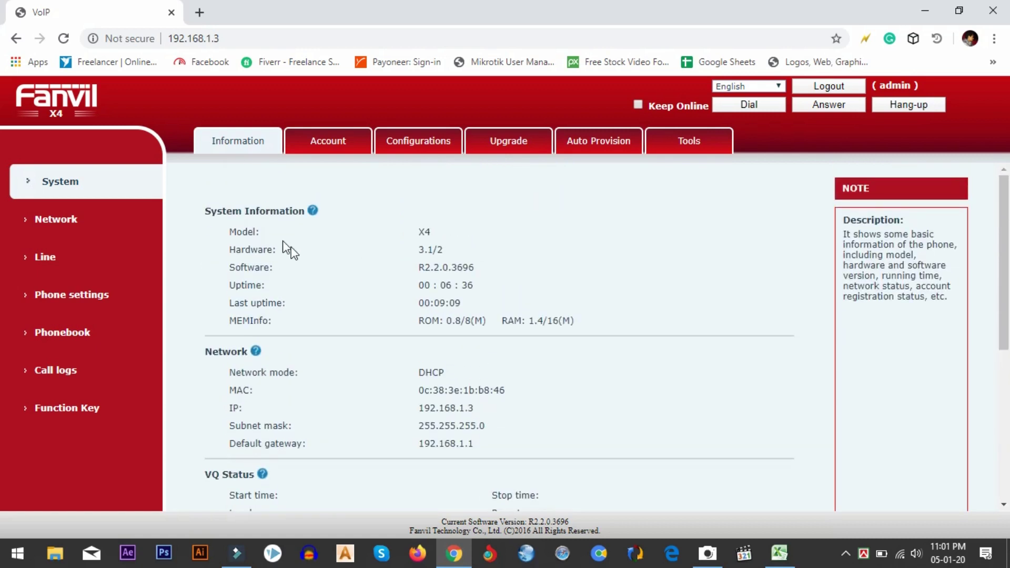
View the phone's basic network settings, and open the SIP settings of the phone lines
{"action": "left_click", "coordinate": [78, 218]}
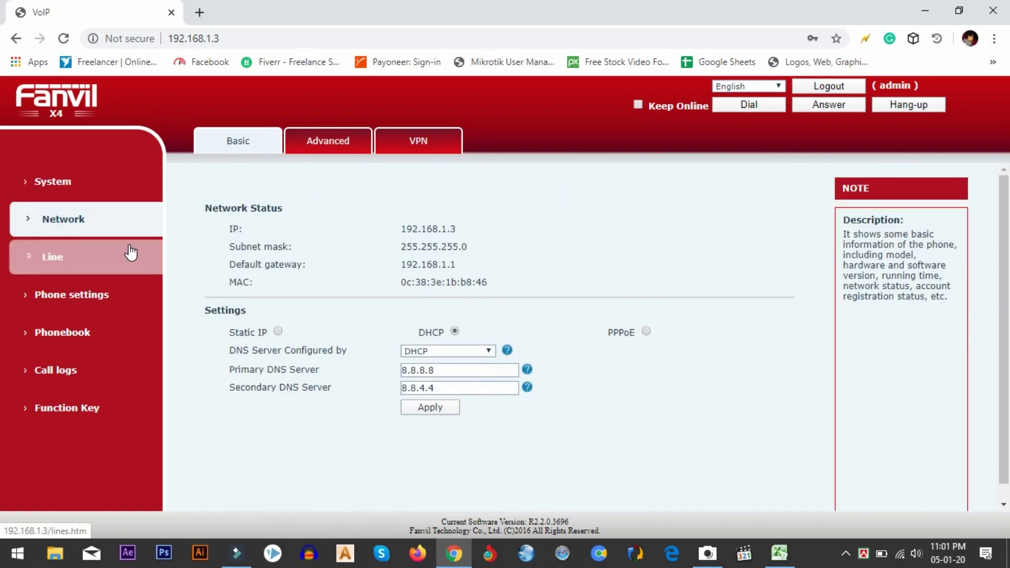
{"action": "left_click", "coordinate": [108, 255]}
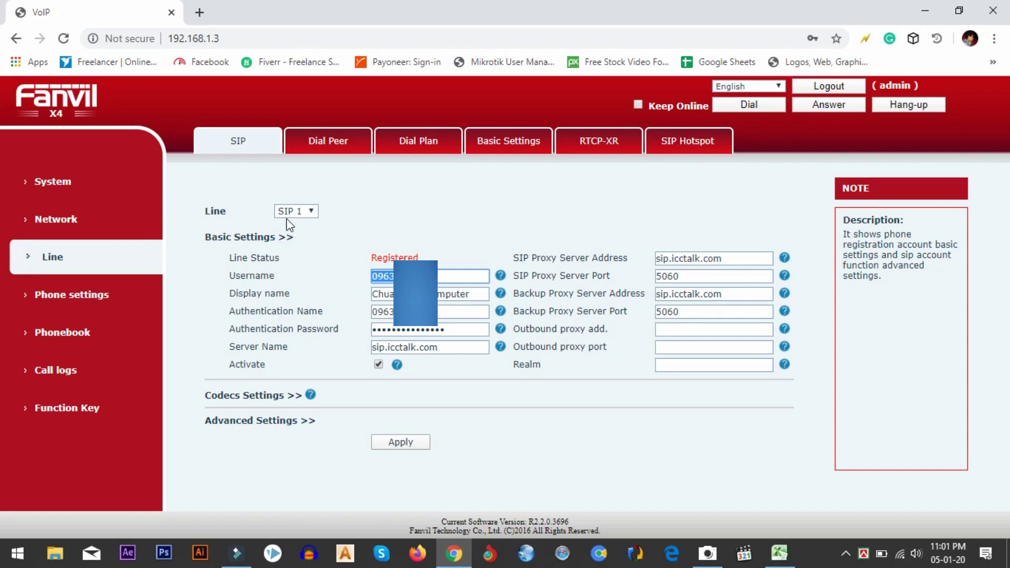
{"action": "left_click", "coordinate": [409, 238]}
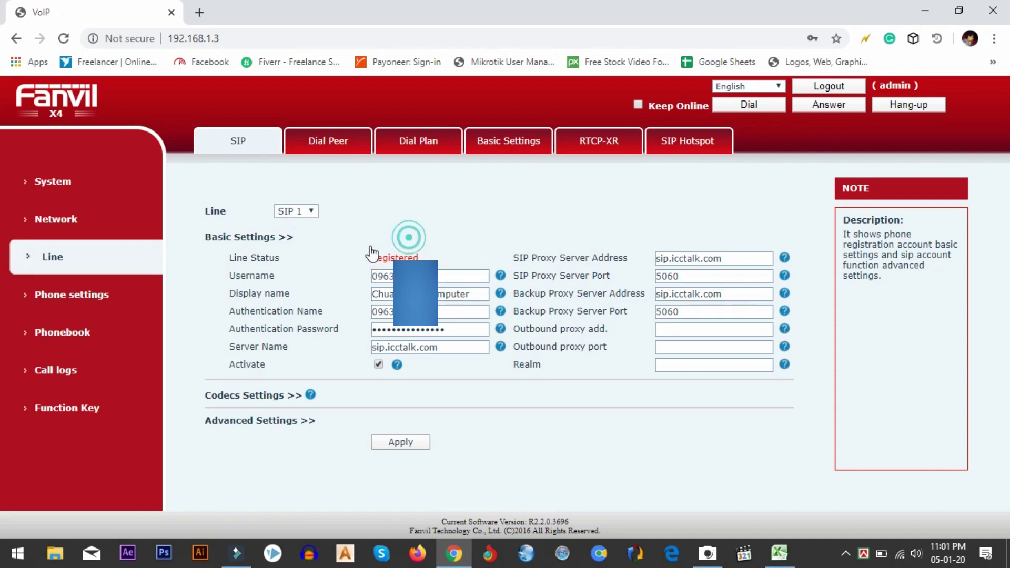
View the settings of lines SIP 4 and SIP 2, and return to line SIP 1
{"action": "left_click", "coordinate": [288, 212]}
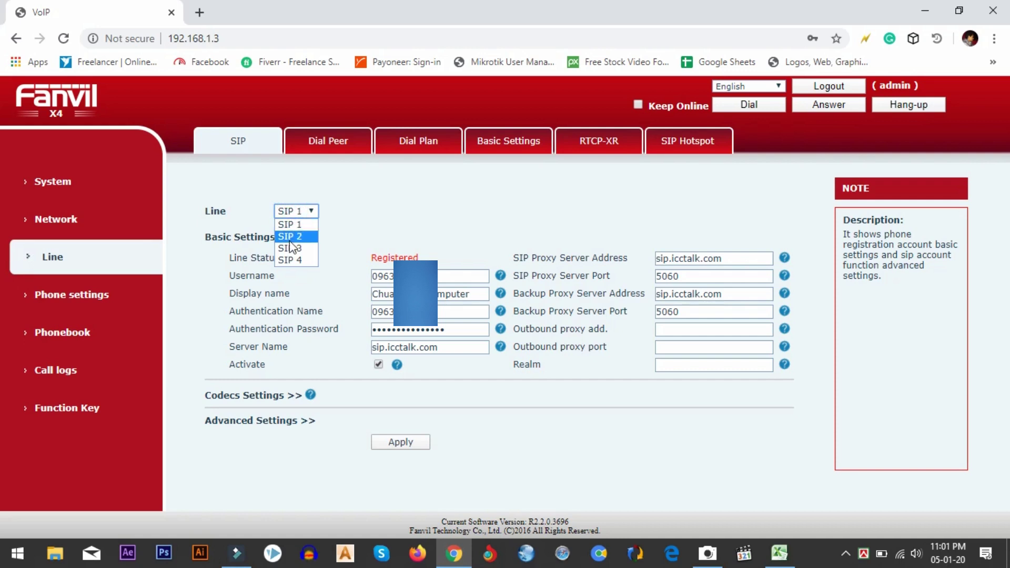
{"action": "left_click", "coordinate": [289, 260]}
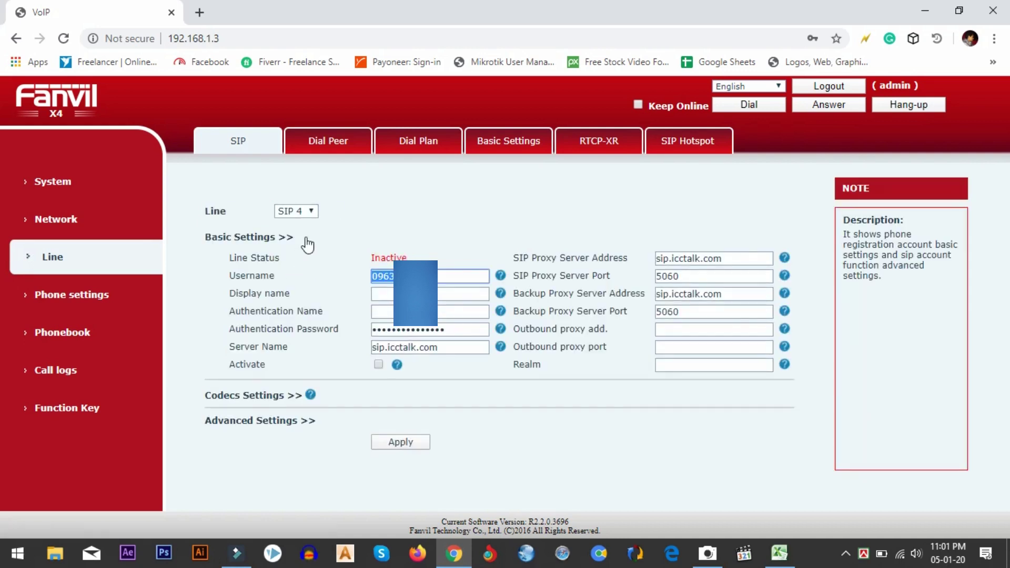
{"action": "left_click", "coordinate": [305, 210]}
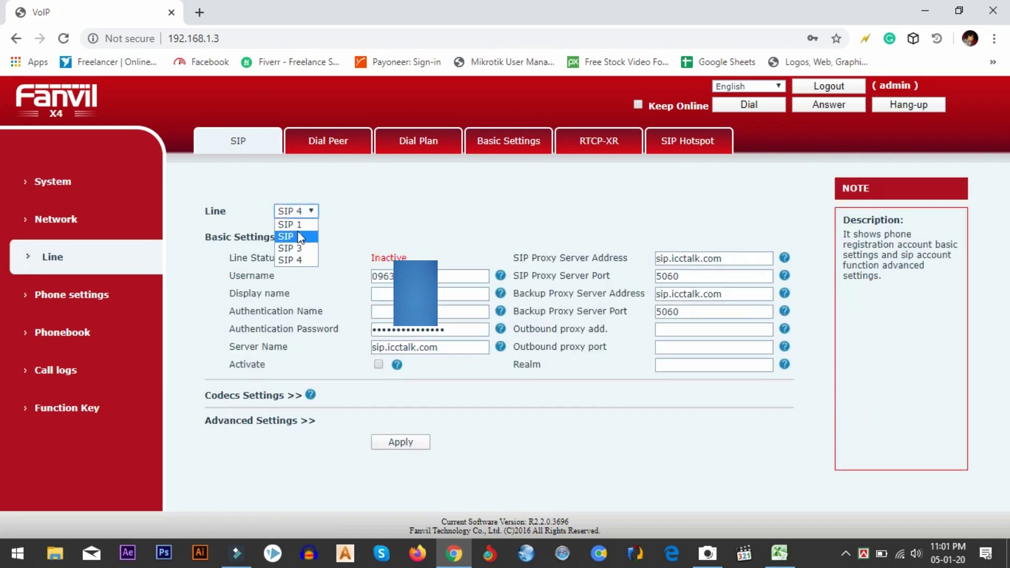
{"action": "left_click", "coordinate": [298, 236]}
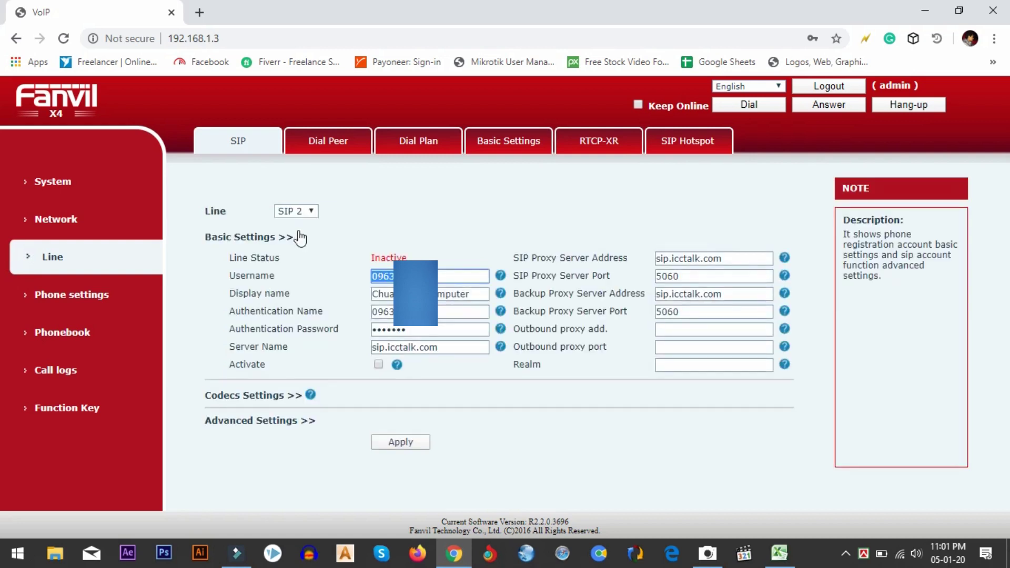
{"action": "left_click", "coordinate": [292, 215]}
{"action": "left_click", "coordinate": [293, 221]}
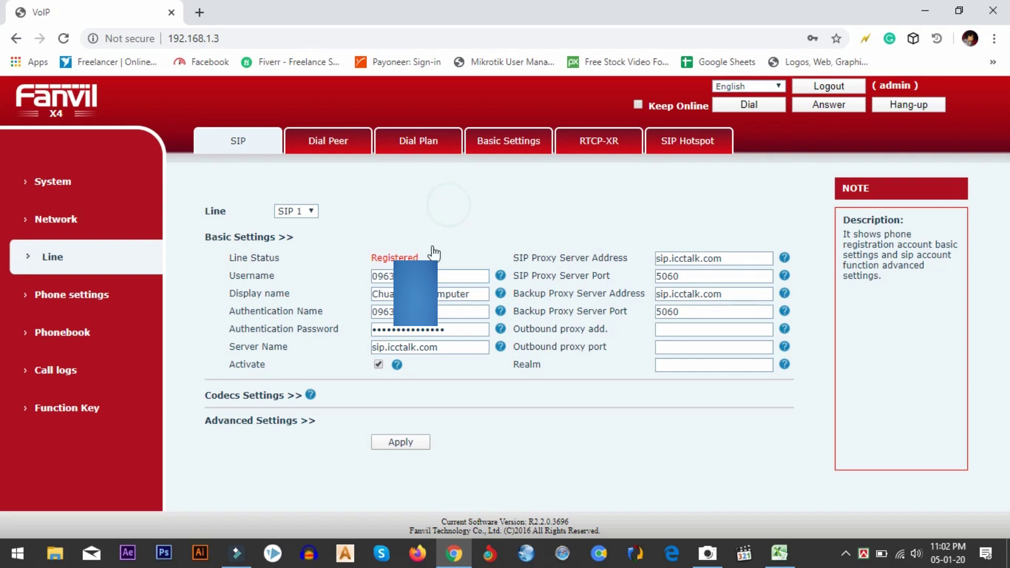
Examine the Username, Display name and Authentication Name fields in the basic settings of line SIP 1
{"action": "left_click_drag", "start_coordinate": [451, 275], "coordinate": [367, 276]}
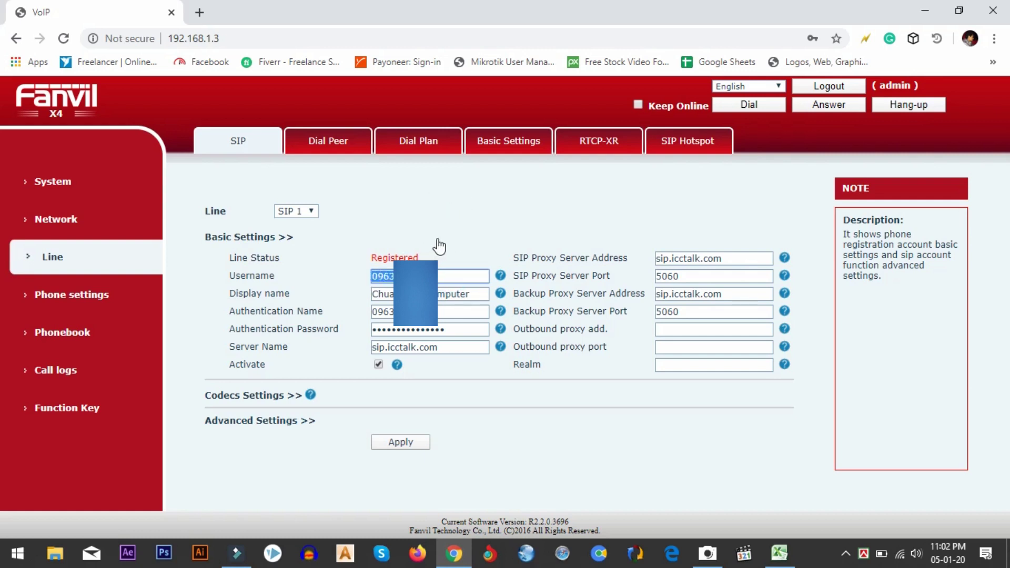
{"action": "left_click", "coordinate": [386, 277]}
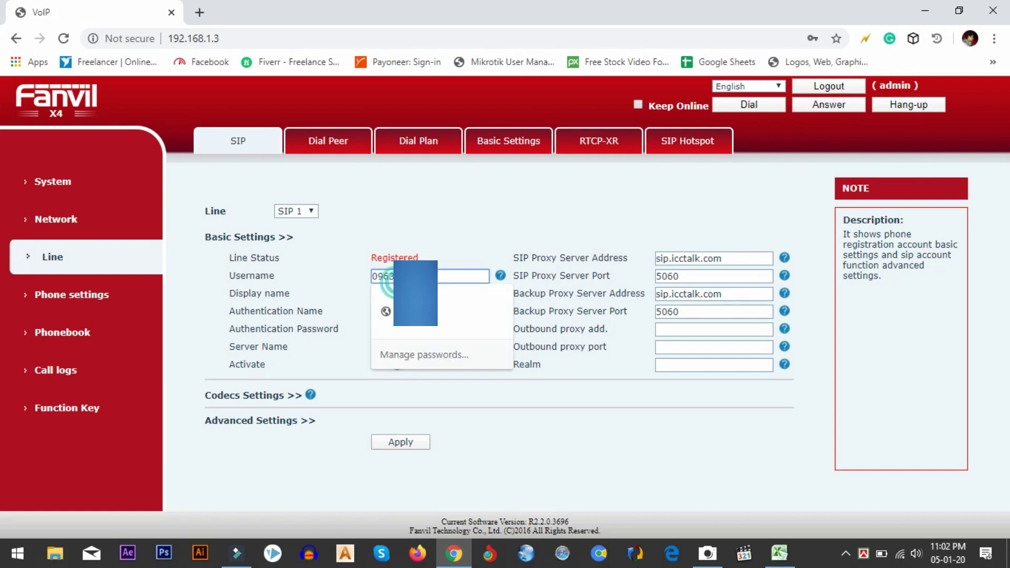
{"action": "left_click", "coordinate": [458, 258]}
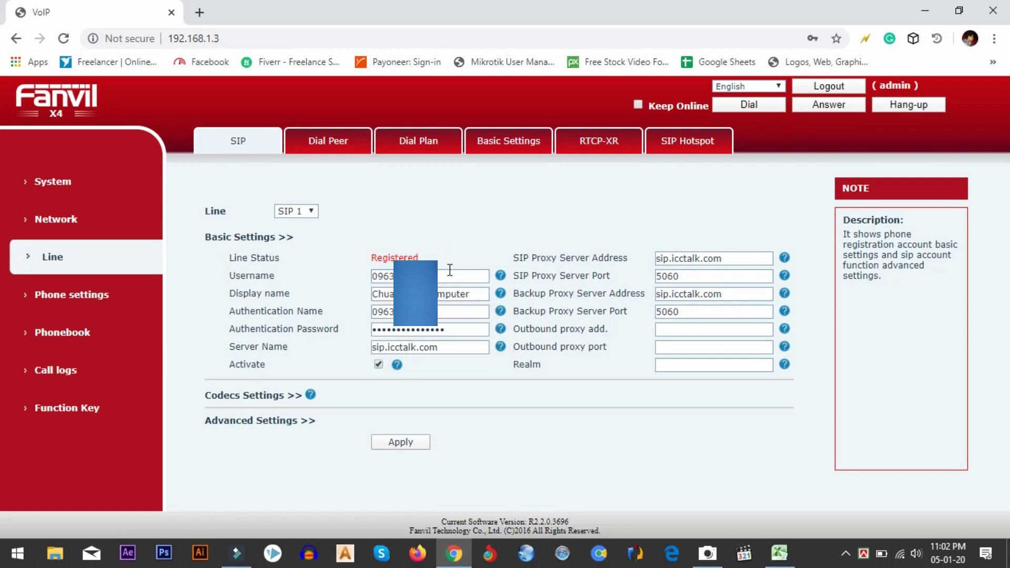
{"action": "left_click_drag", "start_coordinate": [478, 295], "coordinate": [372, 293]}
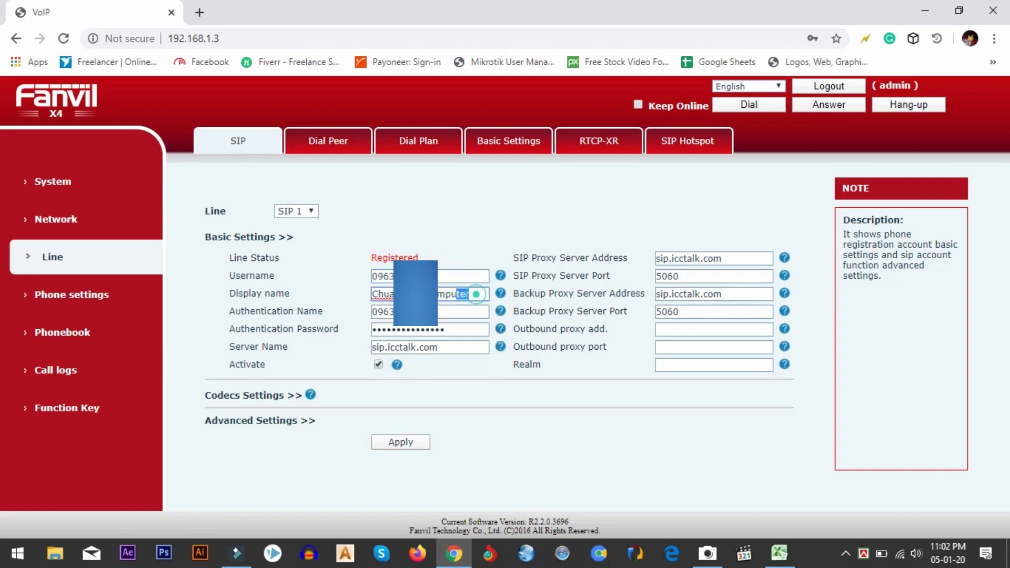
{"action": "left_click", "coordinate": [463, 219]}
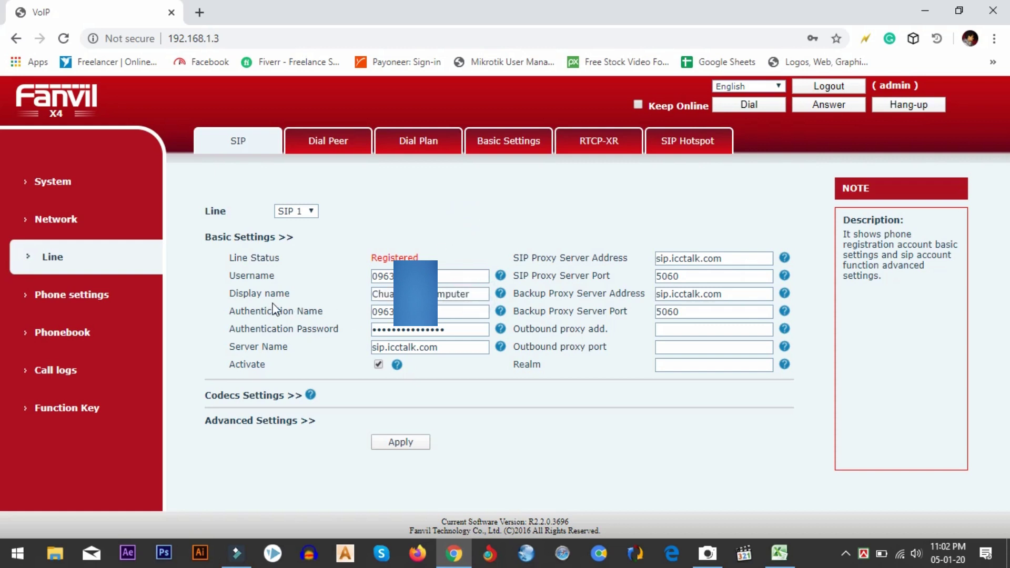
{"action": "left_click", "coordinate": [439, 311]}
{"action": "left_click_drag", "start_coordinate": [439, 310], "coordinate": [356, 311]}
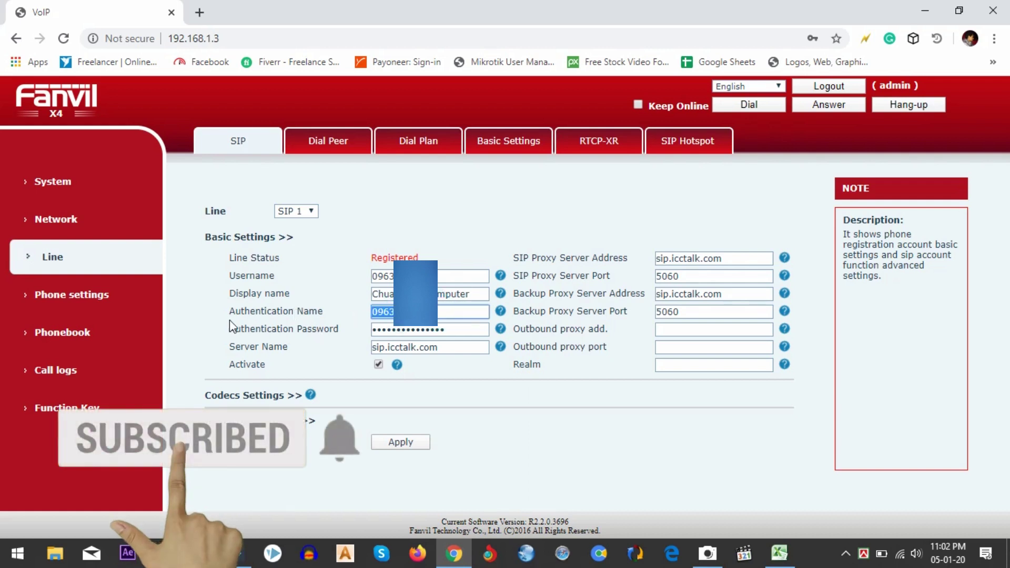
{"action": "left_click", "coordinate": [472, 371]}
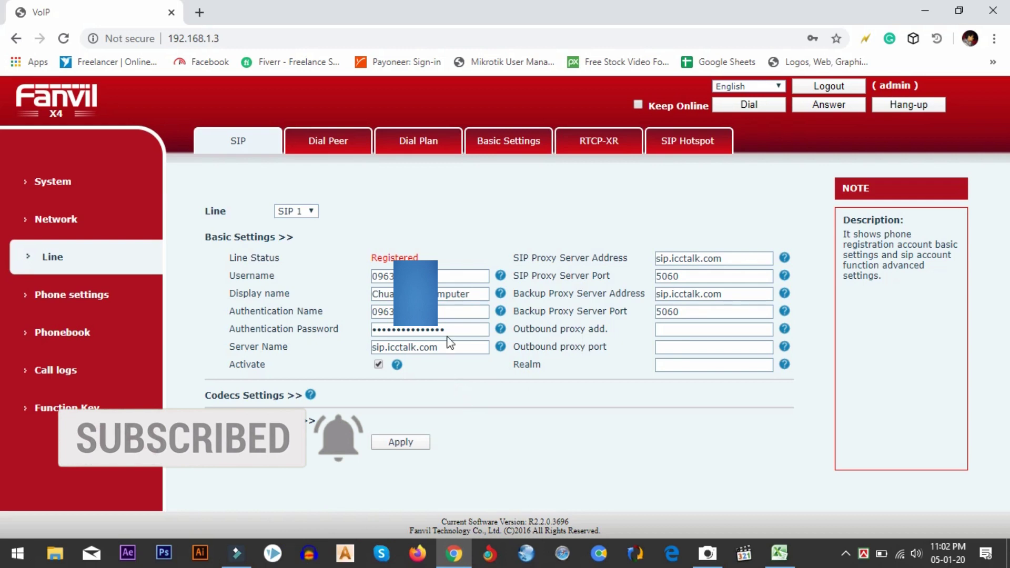
{"action": "left_click", "coordinate": [444, 313]}
{"action": "left_click_drag", "start_coordinate": [443, 313], "coordinate": [368, 311]}
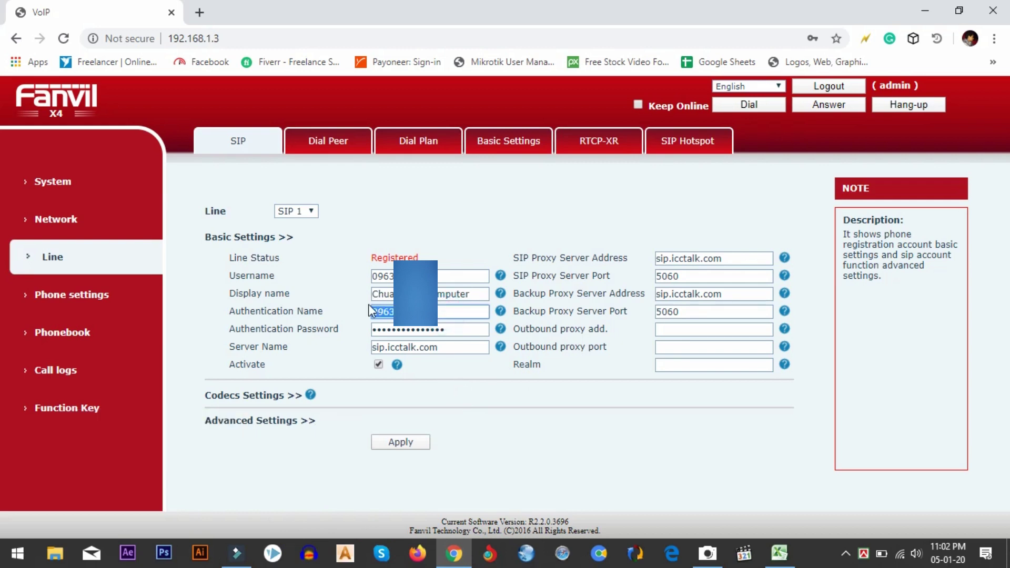
Clear the Authentication Password field of line SIP 1
{"action": "double_click", "coordinate": [454, 328]}
{"action": "key", "text": "BackSpace"}
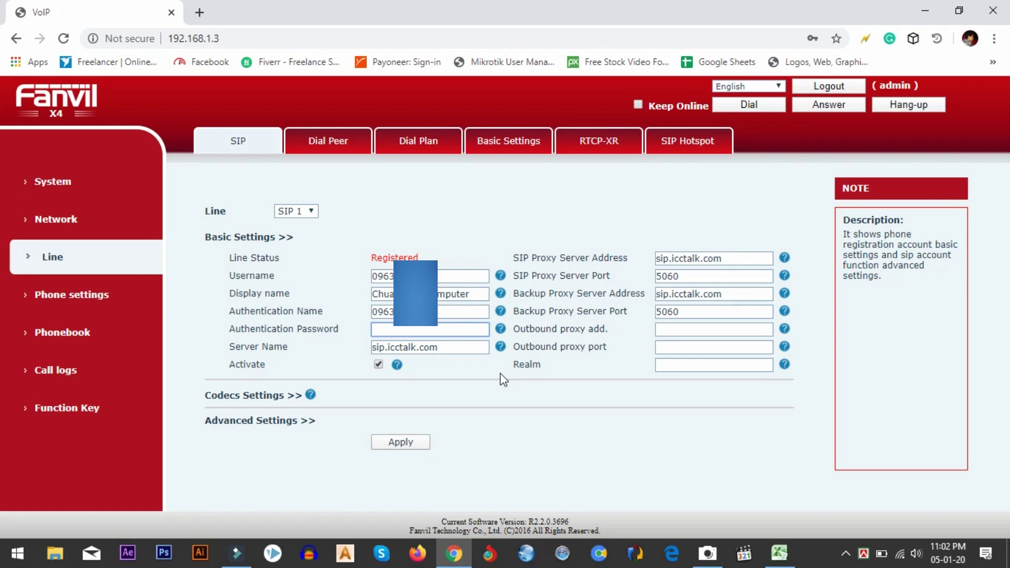
{"action": "left_click", "coordinate": [482, 372]}
Examine the Authentication Name, Authentication Password, Server Name, SIP Proxy Server Address and SIP Proxy Server Port fields of line SIP 1
{"action": "left_click", "coordinate": [461, 308]}
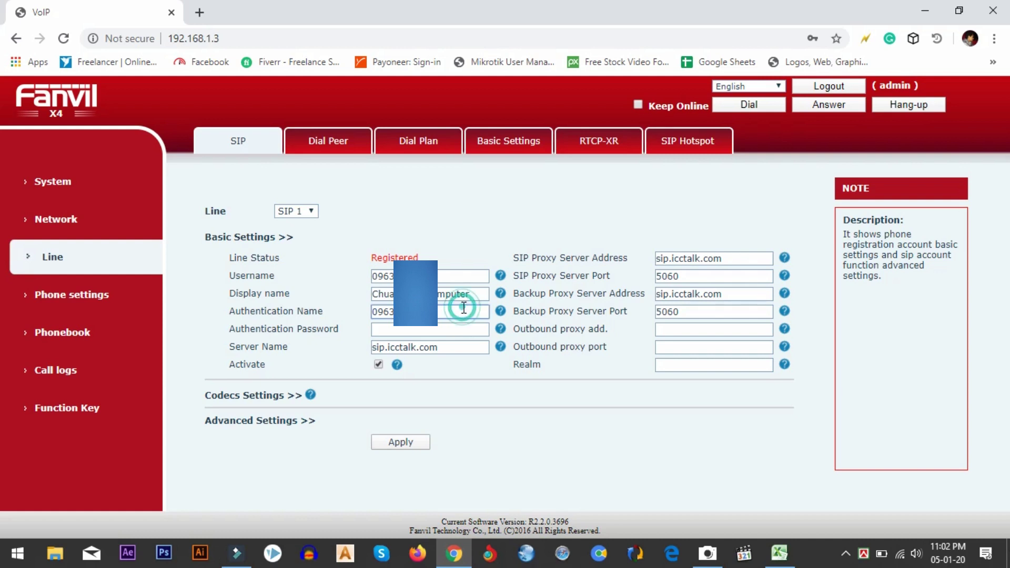
{"action": "left_click", "coordinate": [480, 372]}
{"action": "left_click", "coordinate": [468, 351]}
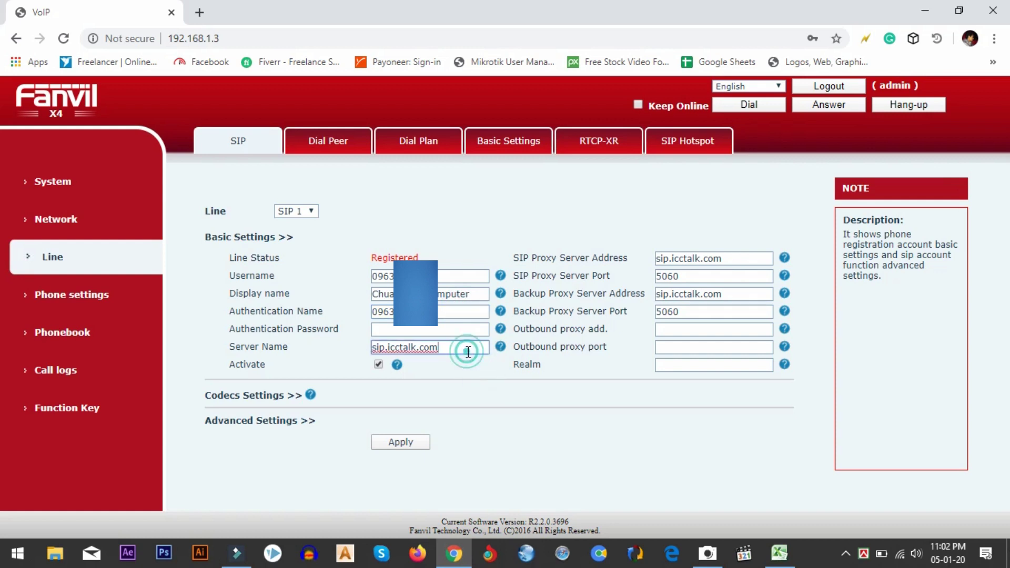
{"action": "left_click", "coordinate": [415, 329]}
{"action": "left_click", "coordinate": [474, 311]}
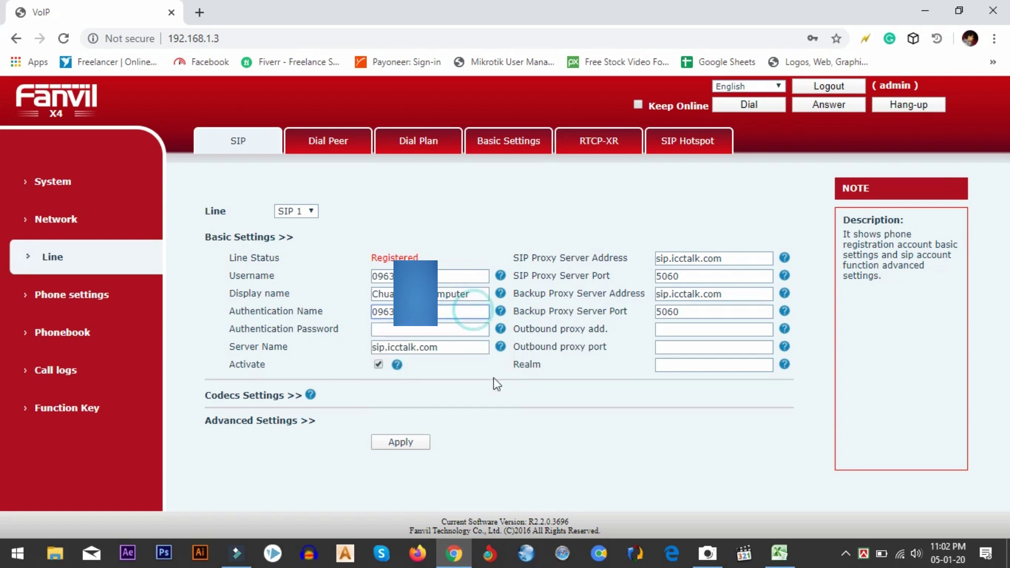
{"action": "left_click", "coordinate": [388, 348]}
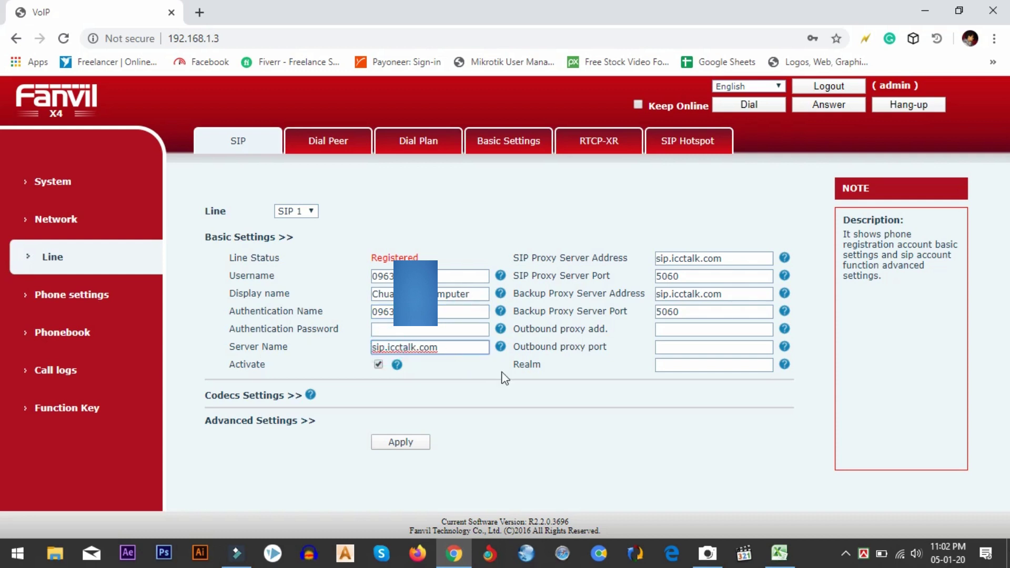
{"action": "left_click", "coordinate": [731, 258]}
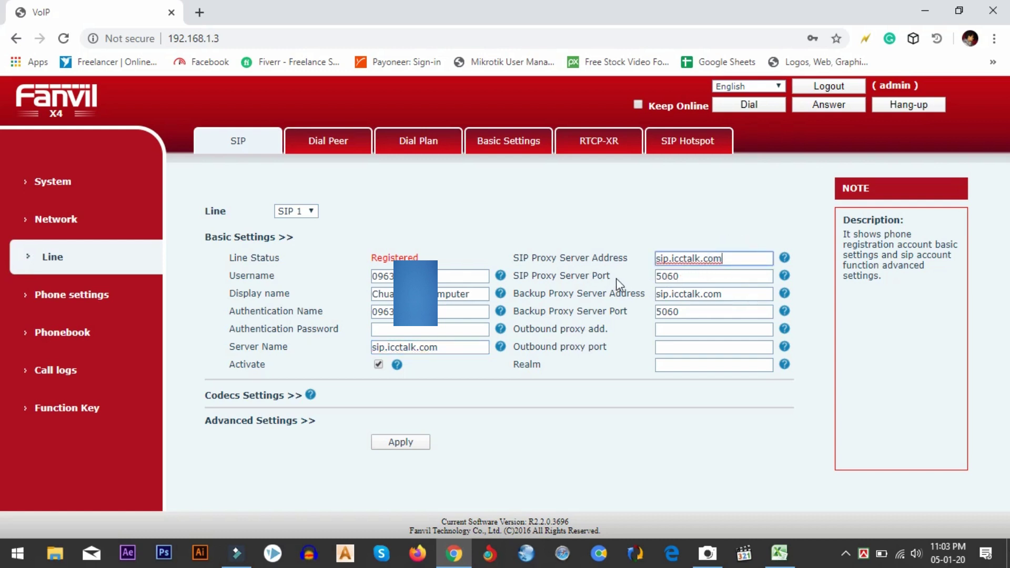
{"action": "left_click", "coordinate": [659, 279]}
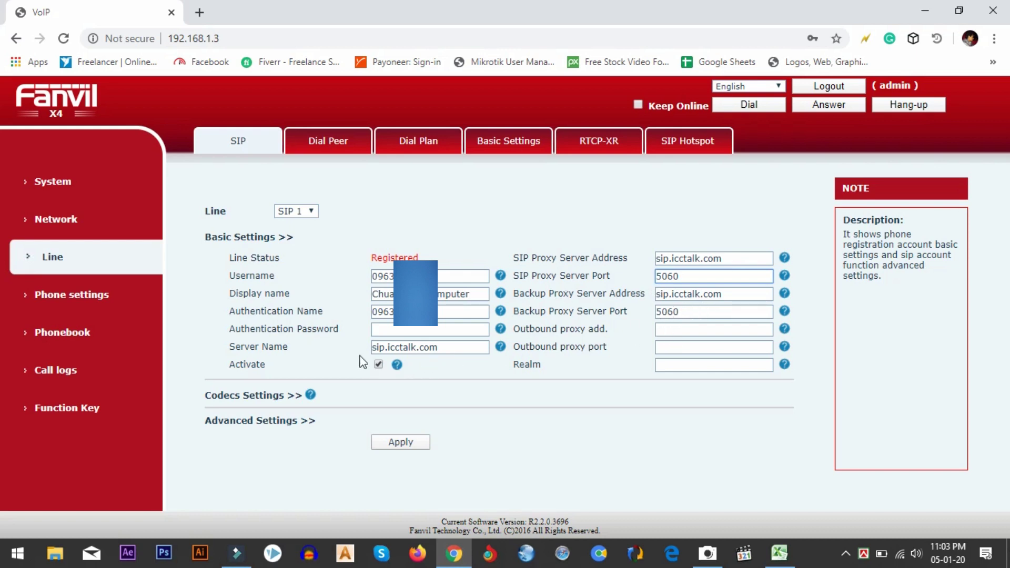
Apply the basic settings of line SIP 1 with the line activated
{"action": "left_click", "coordinate": [380, 370]}
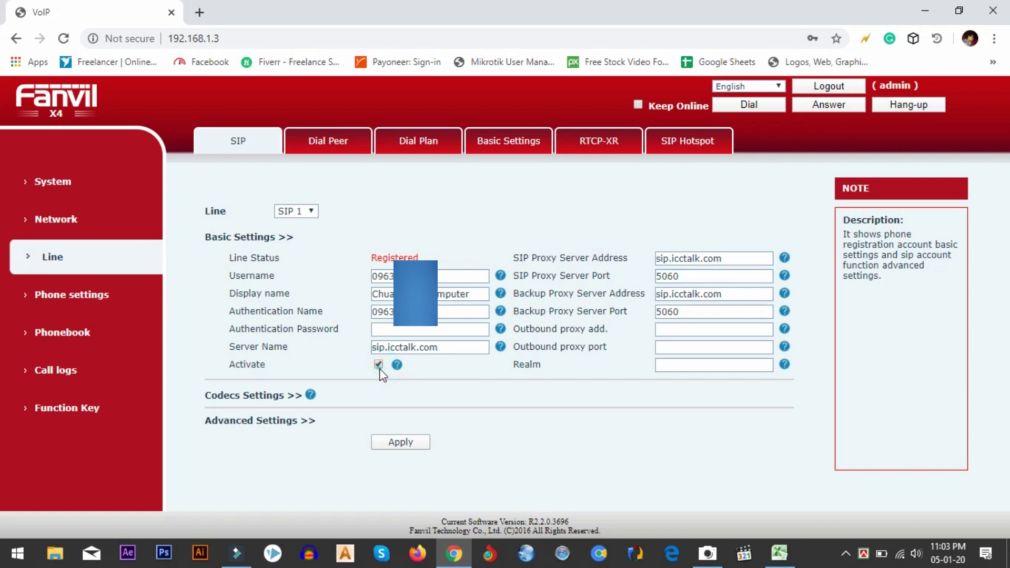
{"action": "left_click", "coordinate": [405, 442]}
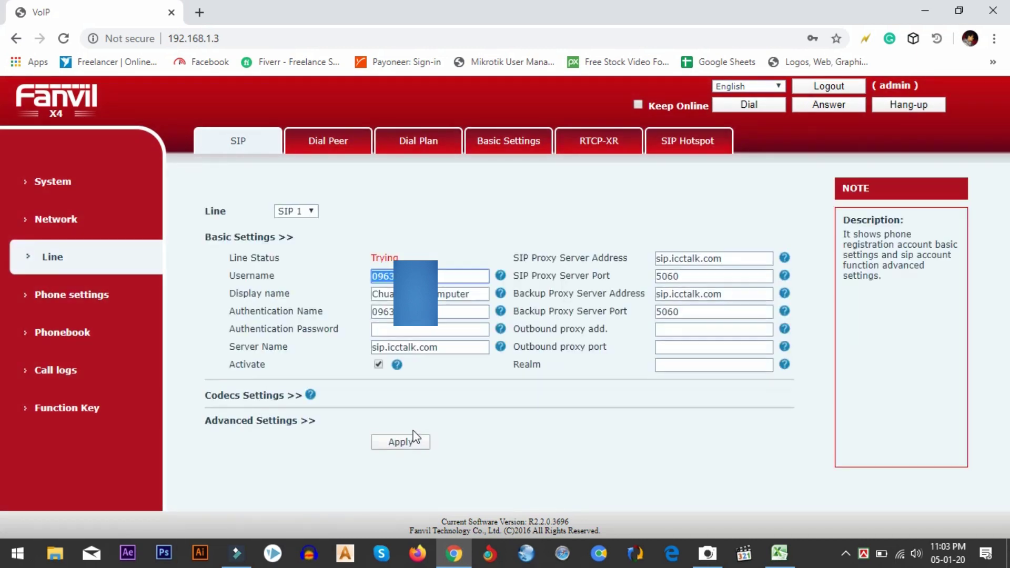
{"action": "left_click", "coordinate": [392, 330]}
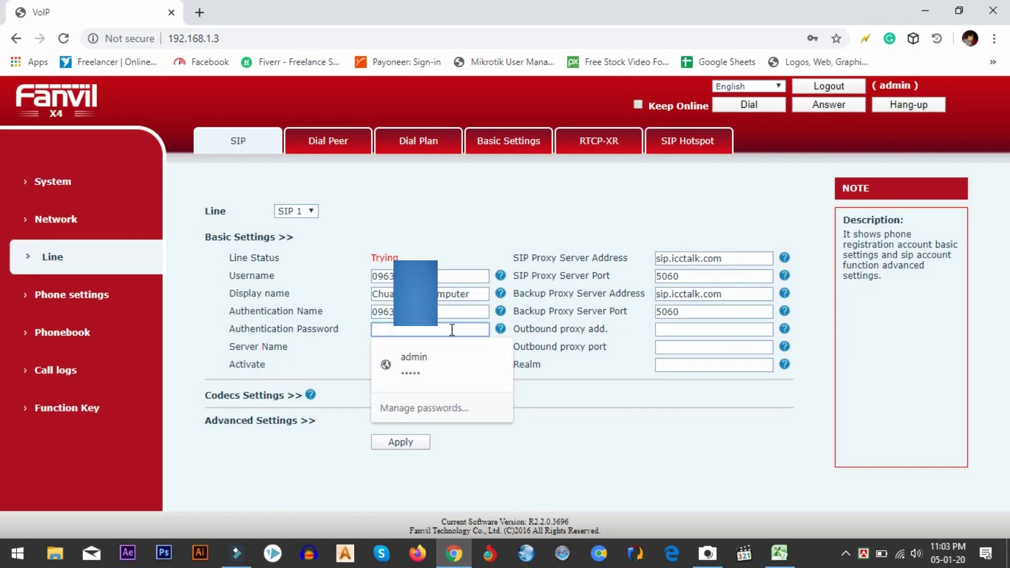
{"action": "left_click", "coordinate": [440, 233]}
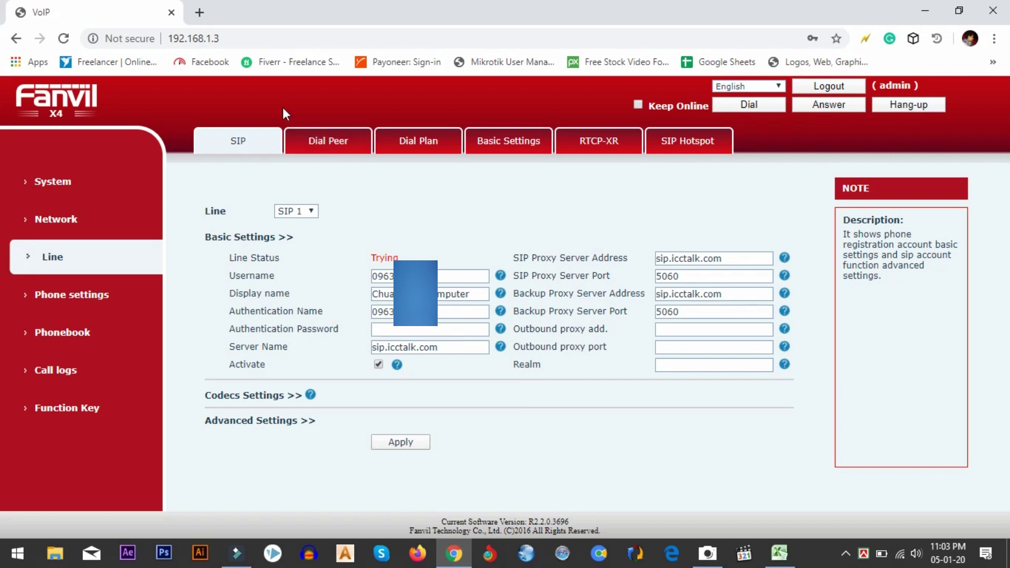
Switch to line SIP 2, activate the line in its basic settings and apply the change
{"action": "left_click", "coordinate": [312, 212]}
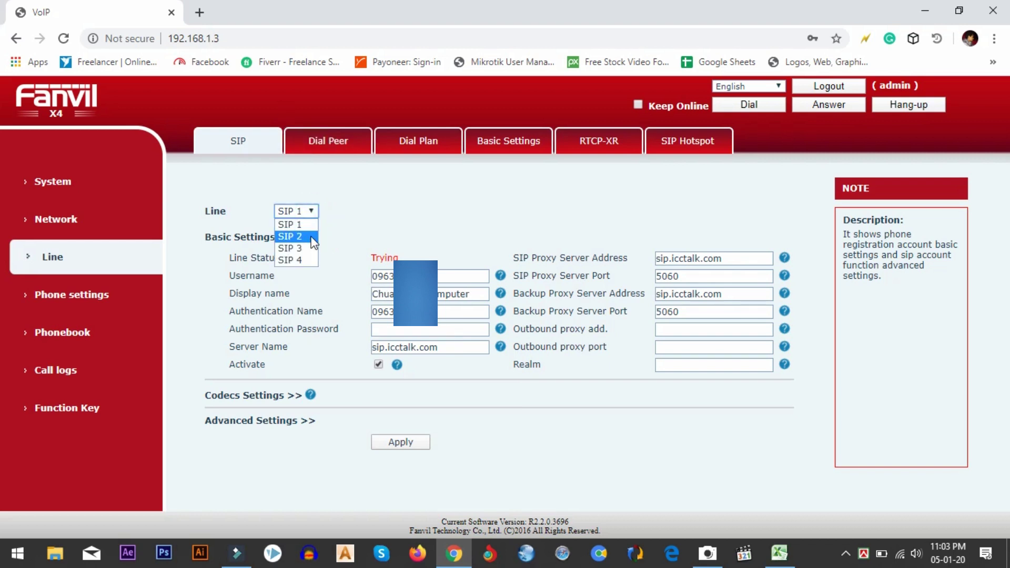
{"action": "left_click", "coordinate": [307, 238]}
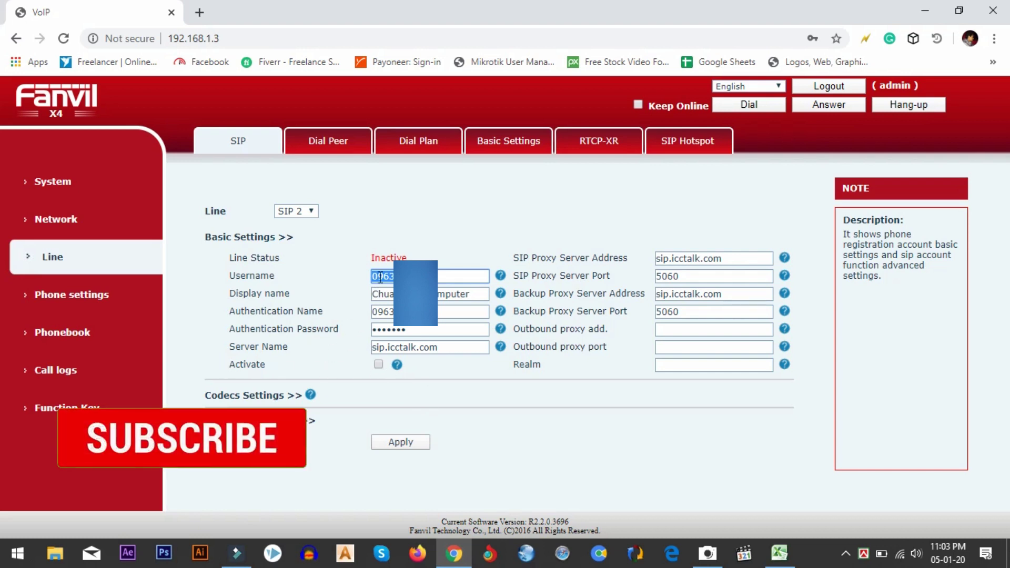
{"action": "left_click", "coordinate": [401, 395]}
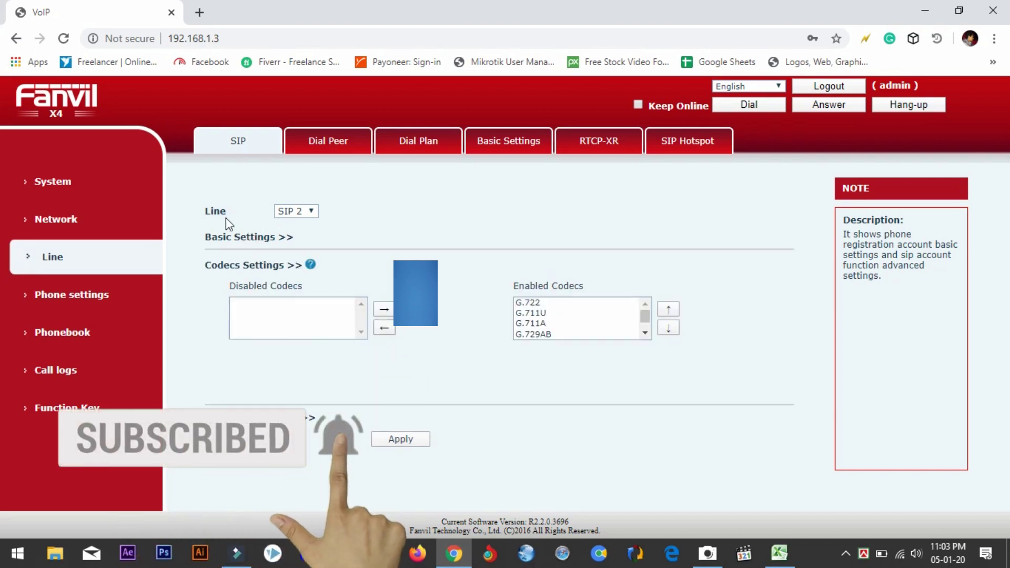
{"action": "left_click", "coordinate": [253, 238]}
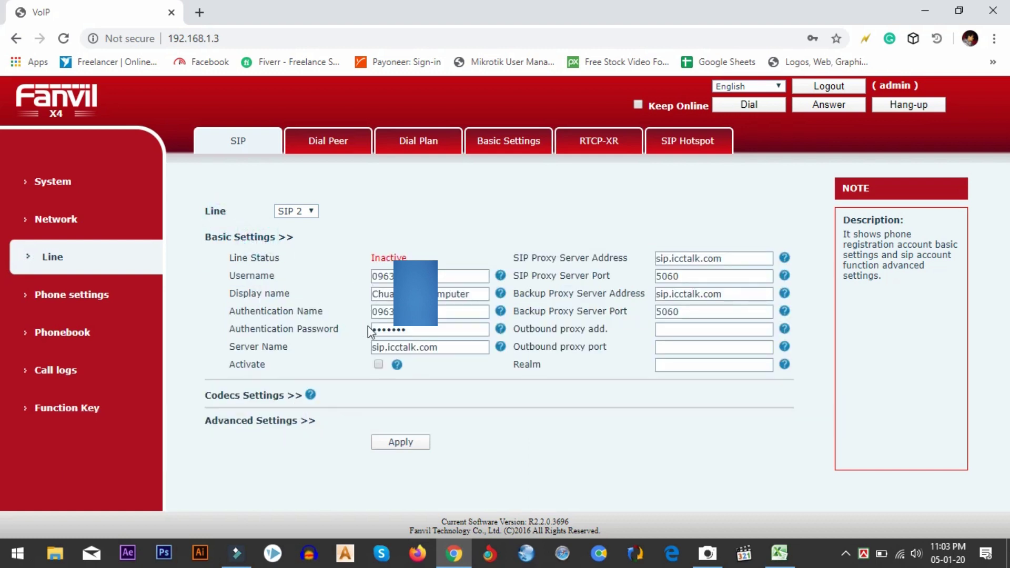
{"action": "left_click", "coordinate": [378, 364]}
{"action": "left_click", "coordinate": [405, 443]}
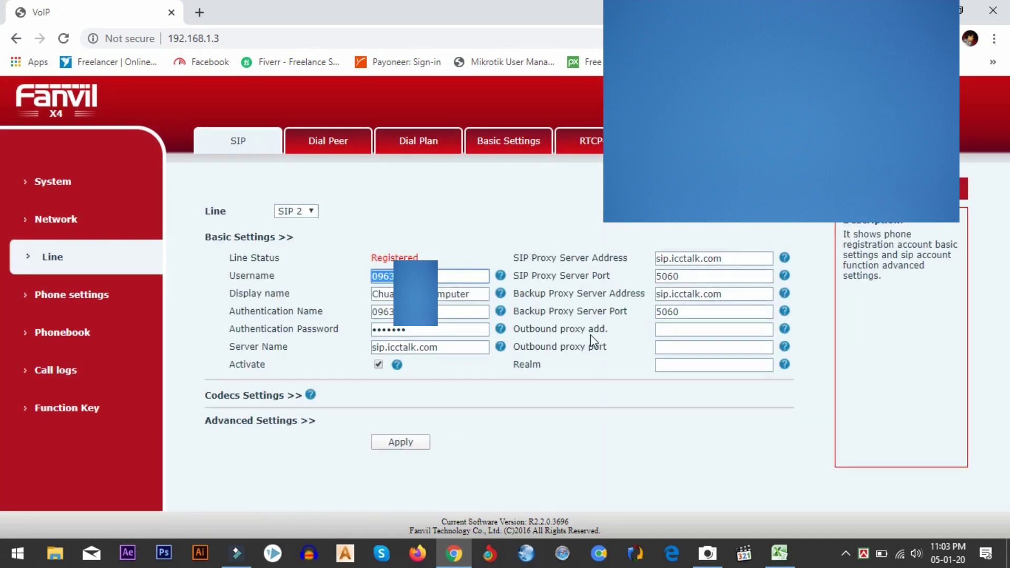
{"action": "left_click", "coordinate": [572, 393]}
{"action": "left_click", "coordinate": [274, 237]}
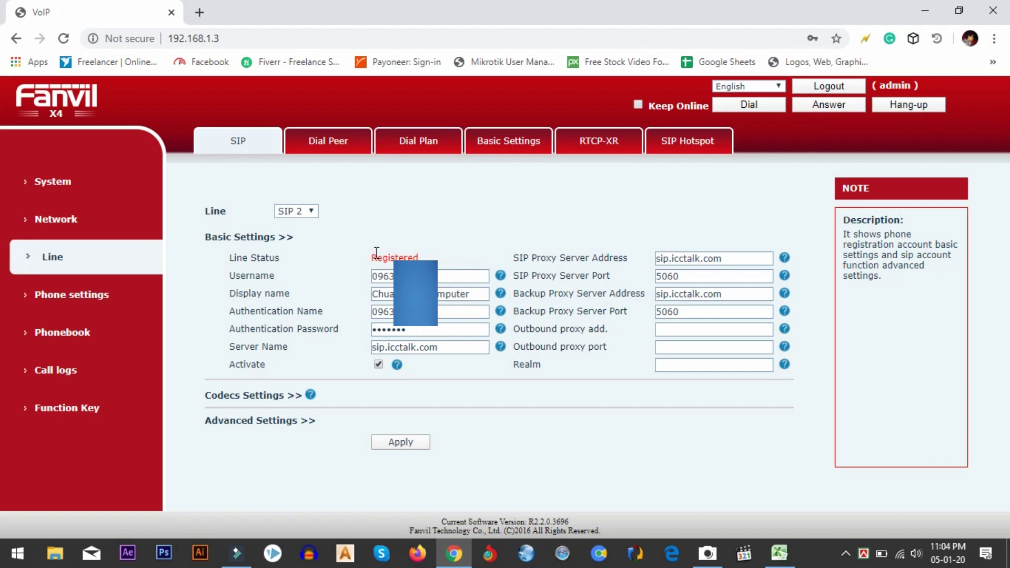
Return to line SIP 1 and check its line status
{"action": "left_click", "coordinate": [315, 209]}
{"action": "left_click", "coordinate": [297, 222]}
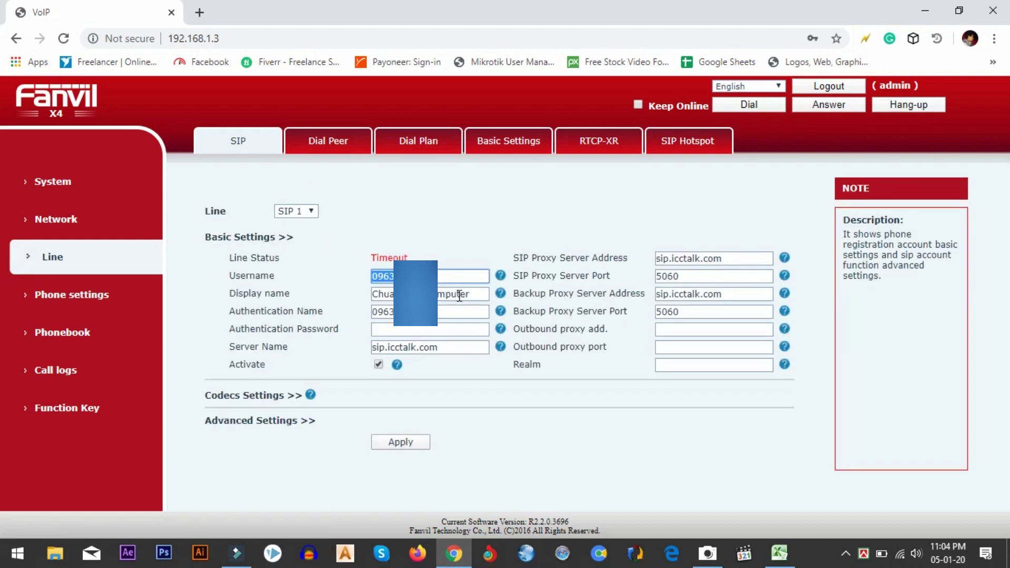